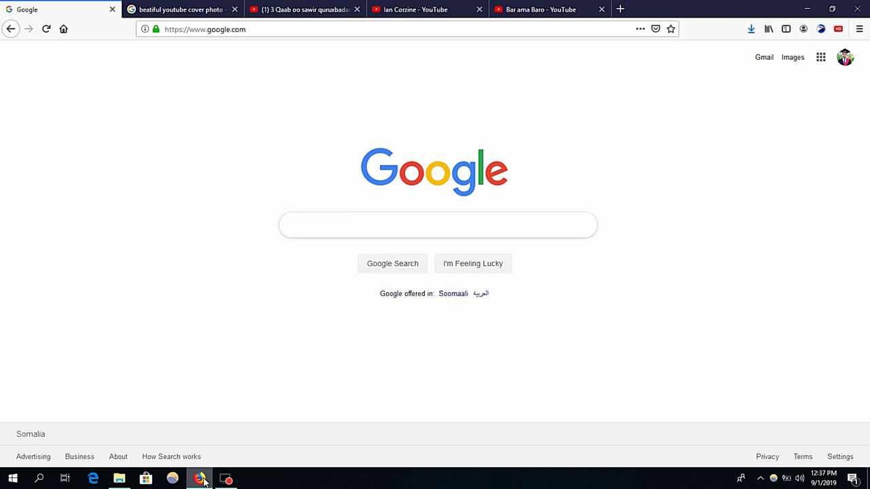
Step: Search Google for 'philanthropy university' and open the official philanthropyu.org site
type("philantr")
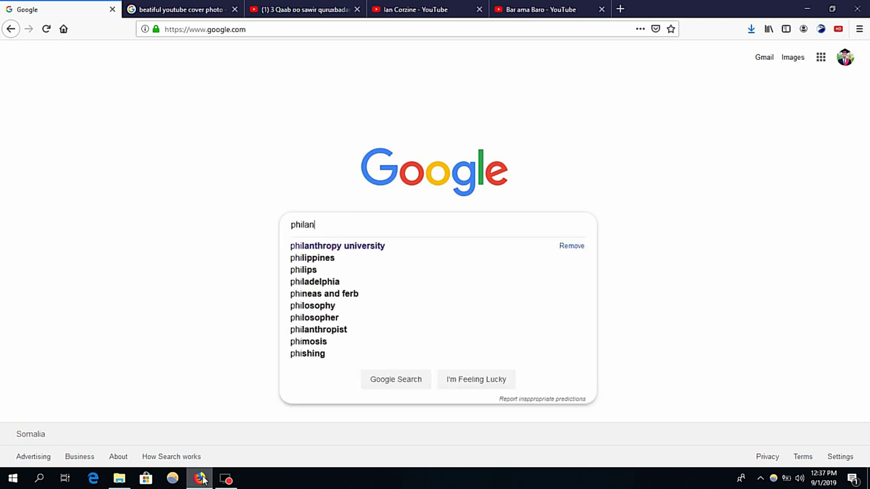
left_click(346, 246)
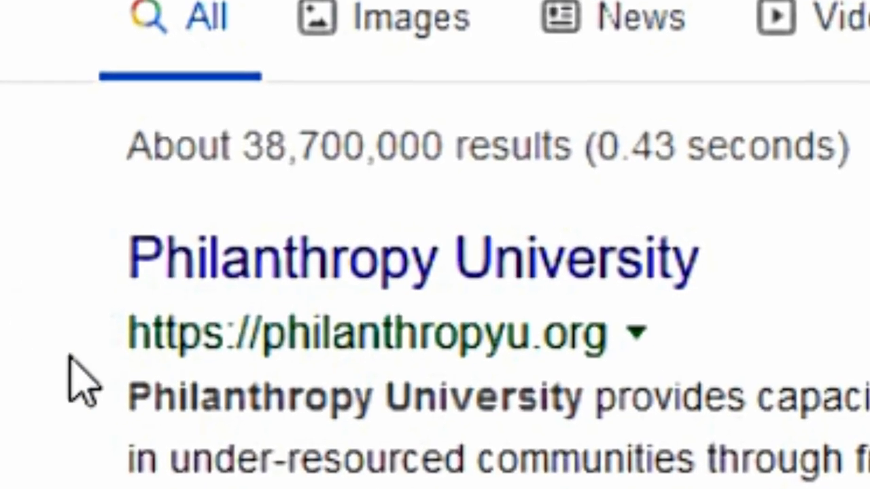
left_click(243, 280)
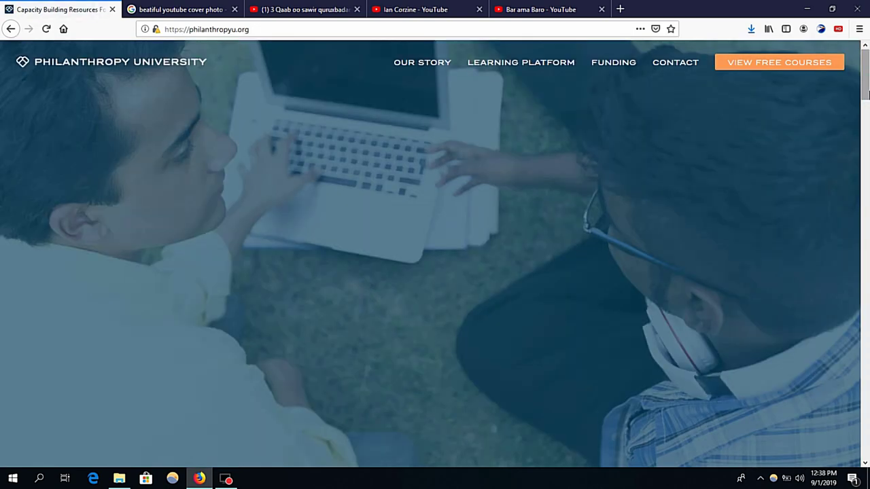
Step: Reach the Sign In page from the VIEW FREE COURSES menu and review its e-mail and password form
mouse_move(704, 71)
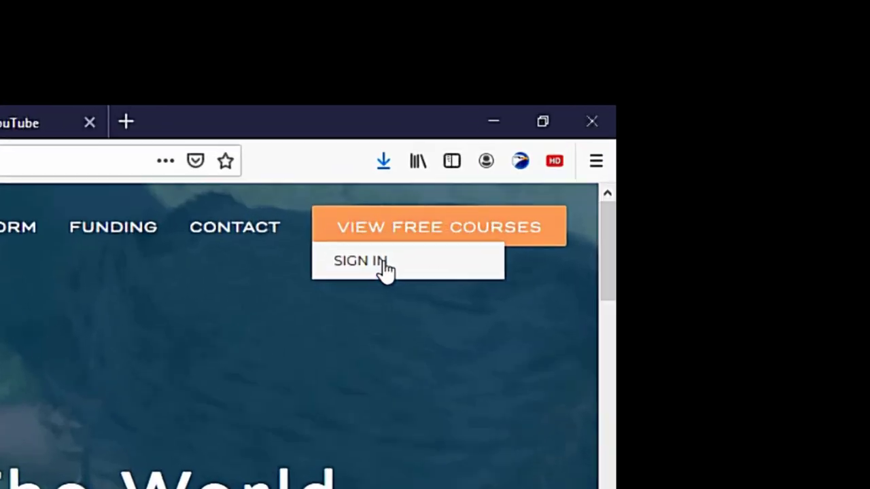
left_click(398, 260)
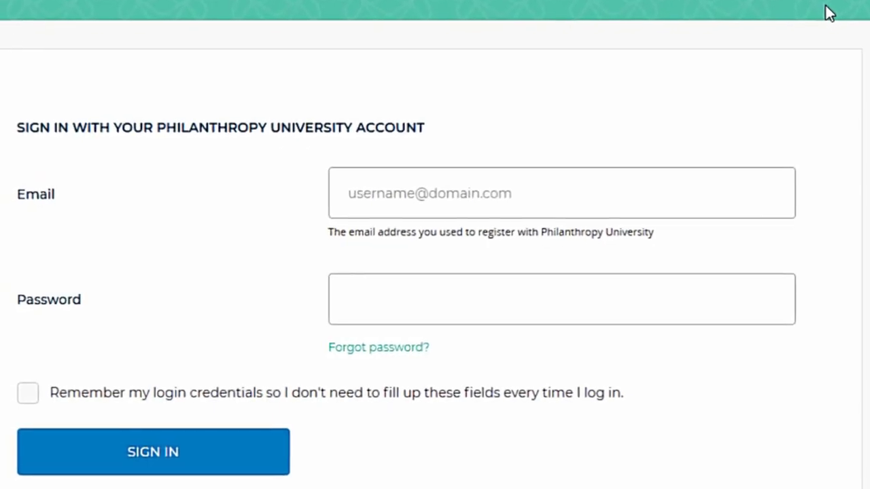
left_click(504, 193)
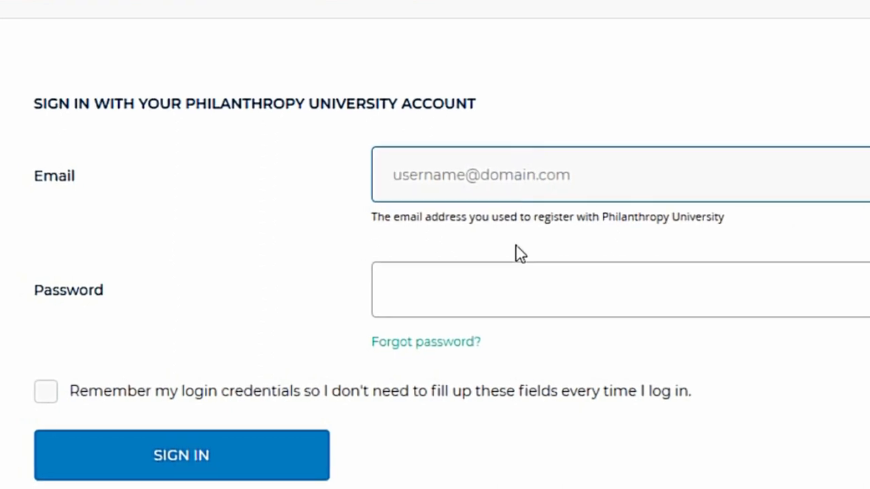
left_click(506, 286)
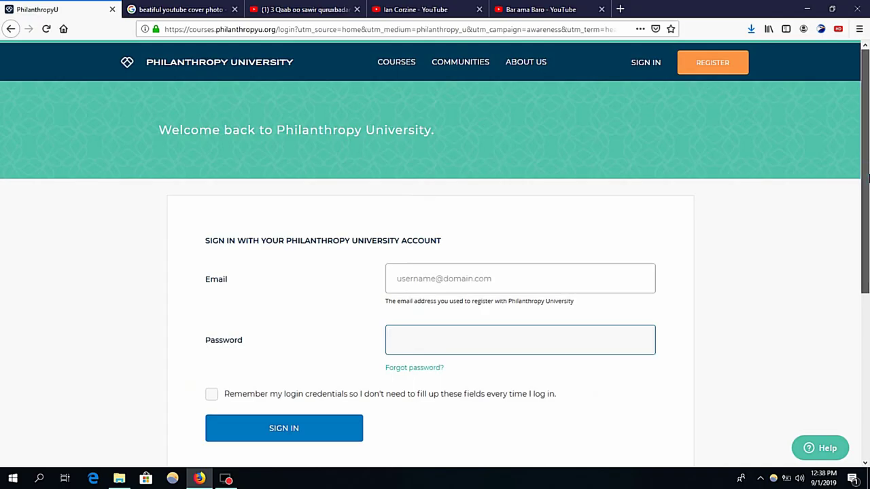
scroll(869, 193, "down", 2)
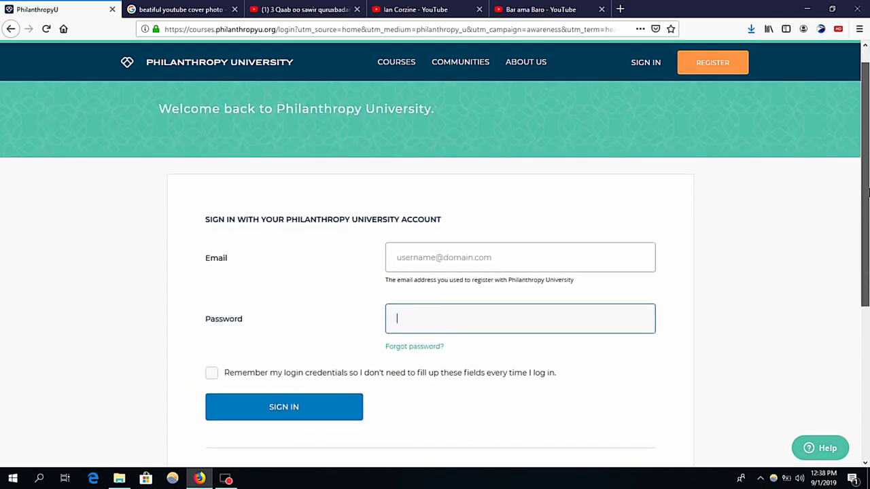
left_click_drag(868, 192, 868, 214)
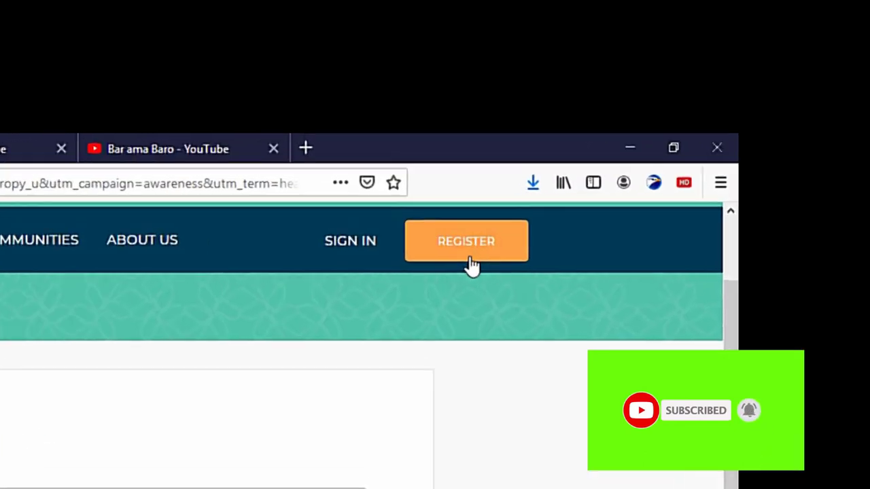
Step: Go to the REGISTER page and bring the sign-up form's e-mail and password fields into view
left_click(481, 222)
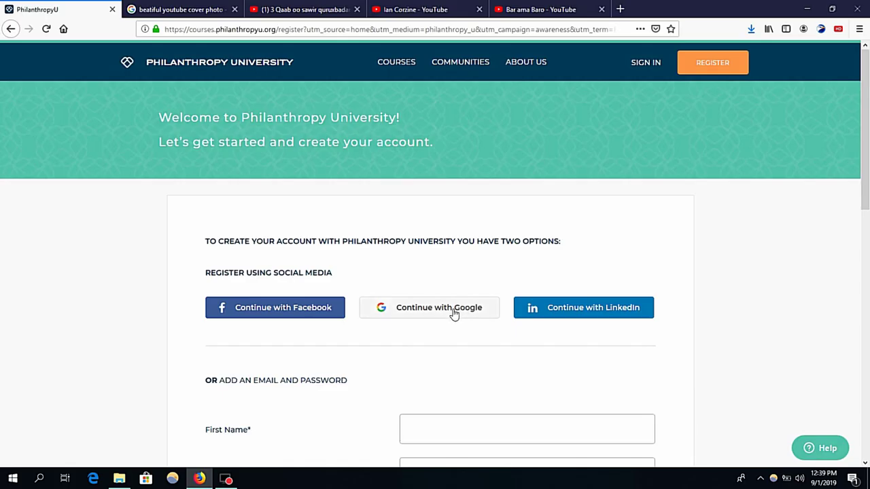
left_click_drag(865, 113, 868, 206)
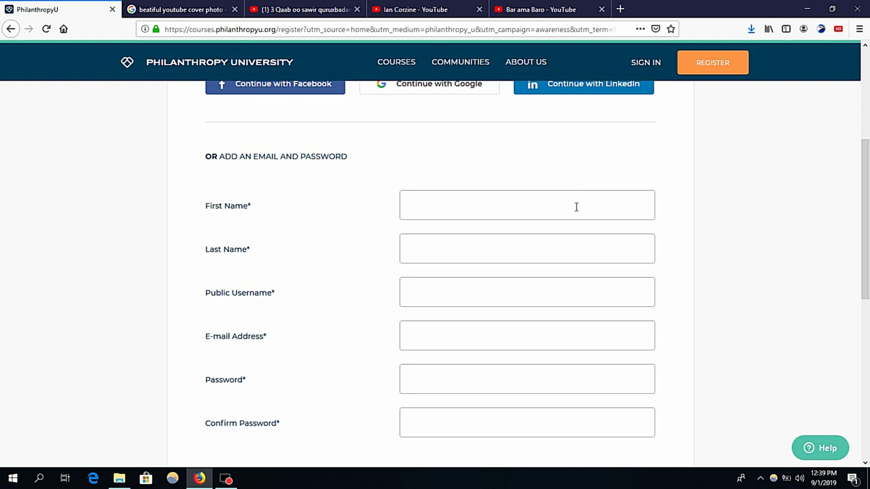
Step: Enter the registrant's first and last name, public username and e-mail address, correcting the mistyped e-mail
left_click(551, 204)
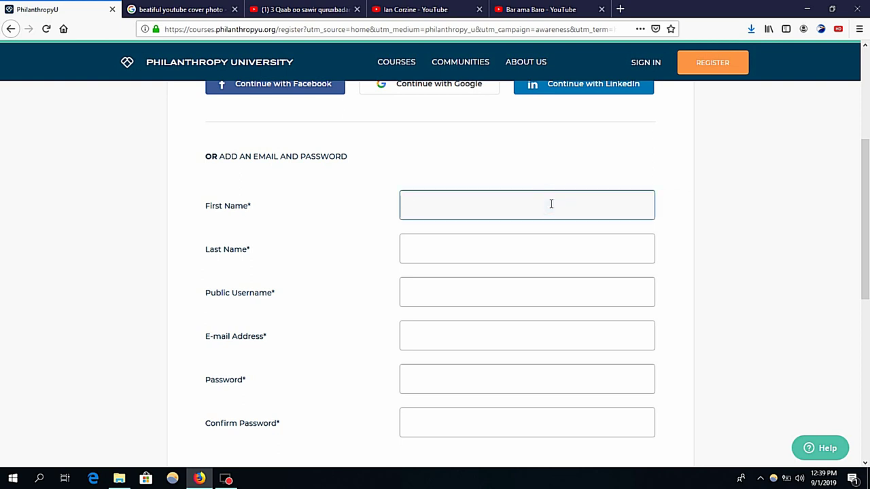
key("Tab")
type("y")
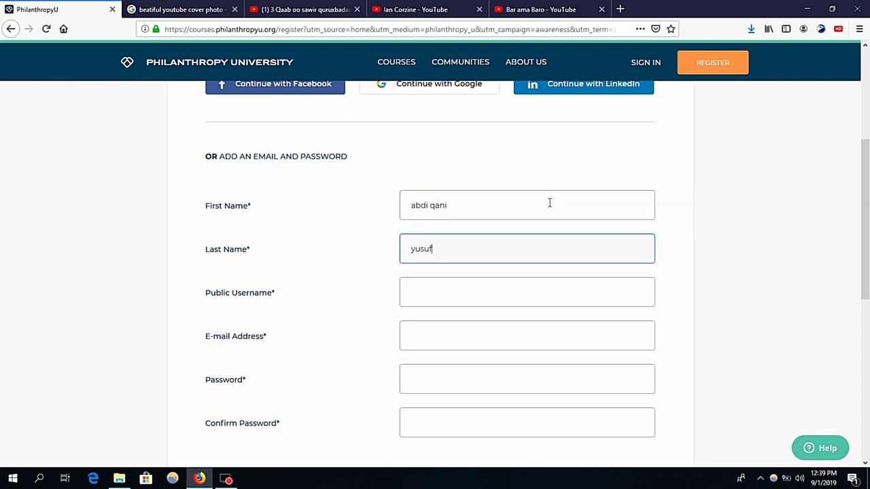
key("Tab")
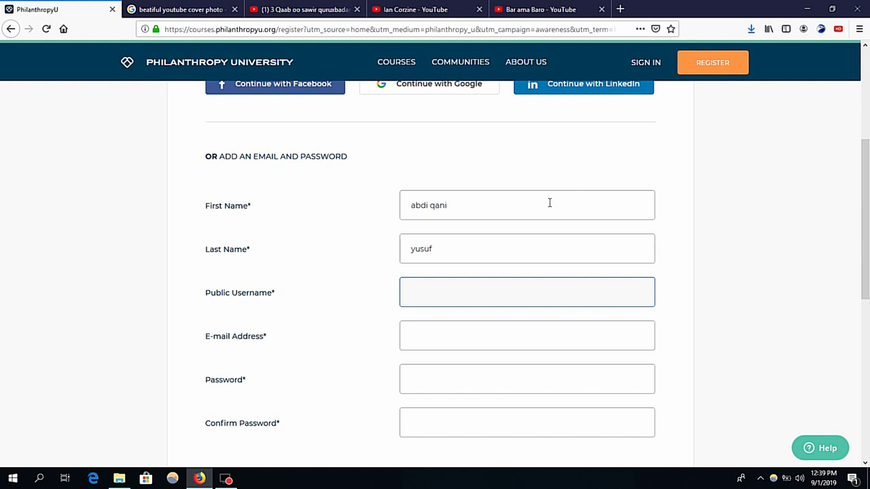
key("Tab")
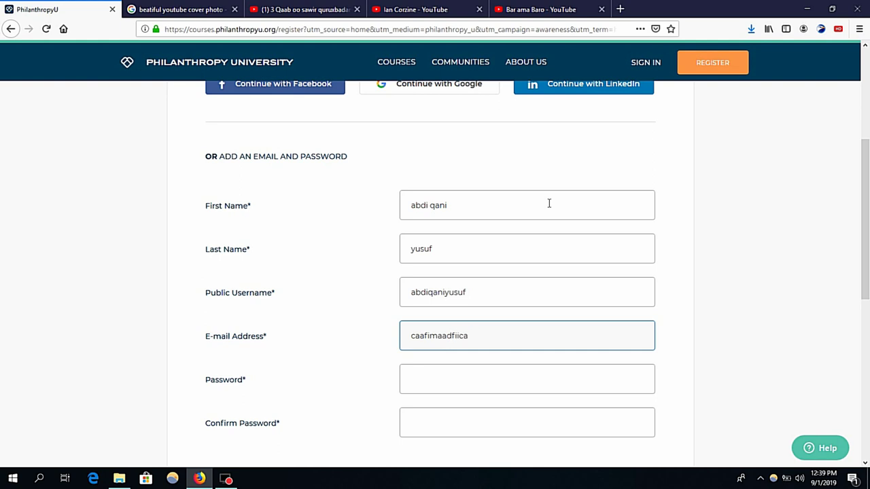
key("BackSpace")
key("BackSpace")
key("BackSpace")
key("BackSpace")
key("BackSpace")
key("BackSpace")
key("BackSpace")
key("BackSpace")
key("BackSpace")
key("BackSpace")
key("BackSpace")
key("BackSpace")
key("BackSpace")
key("Tab")
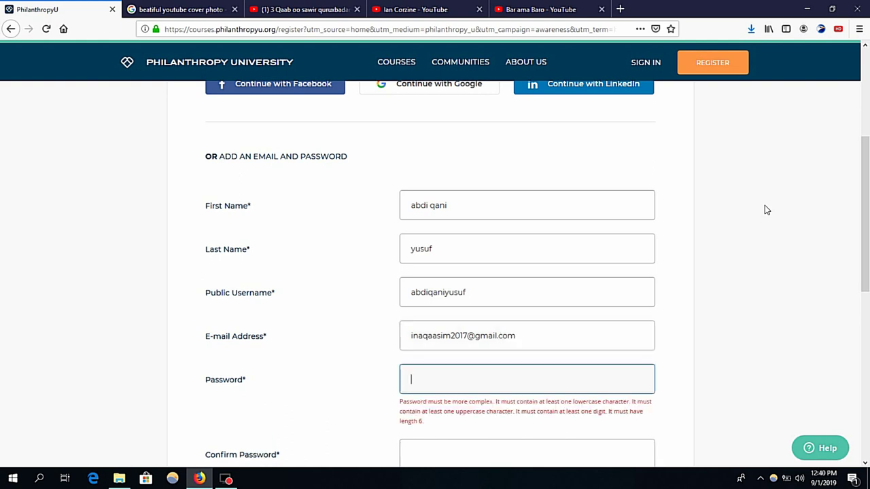
Step: Type the chosen password in Password and again in Confirm Password
type("••")
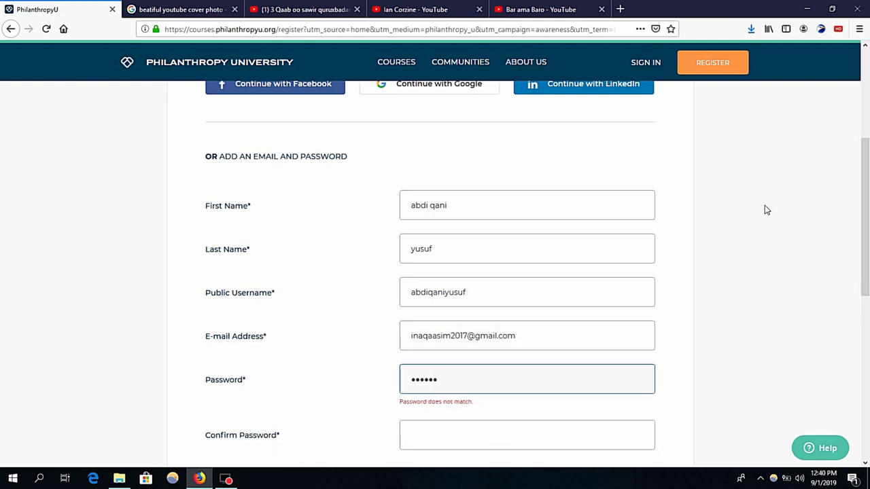
key("Tab")
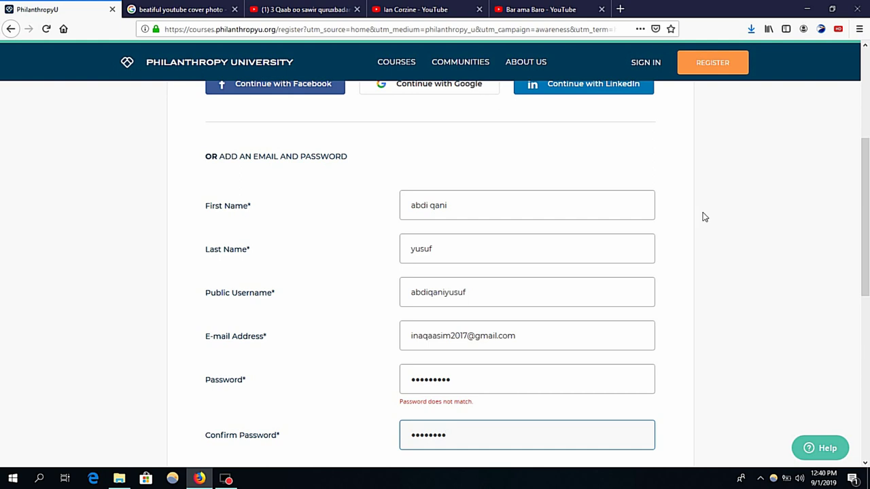
left_click(487, 382)
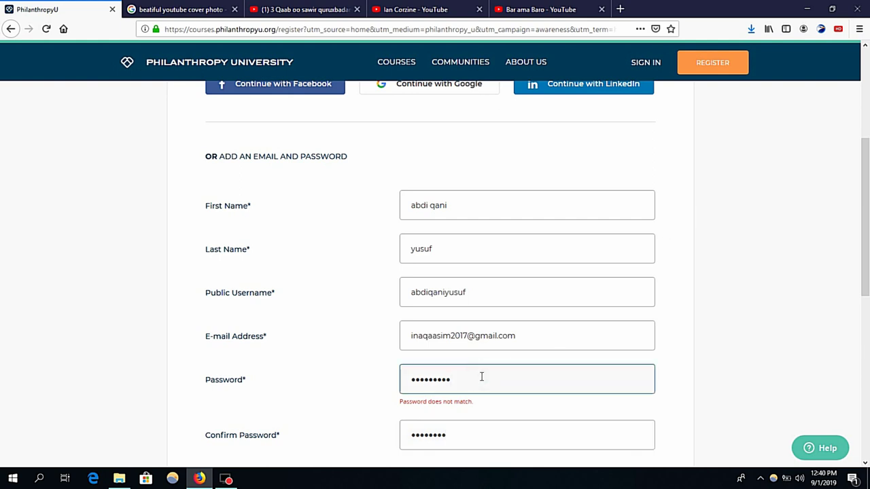
left_click(455, 437)
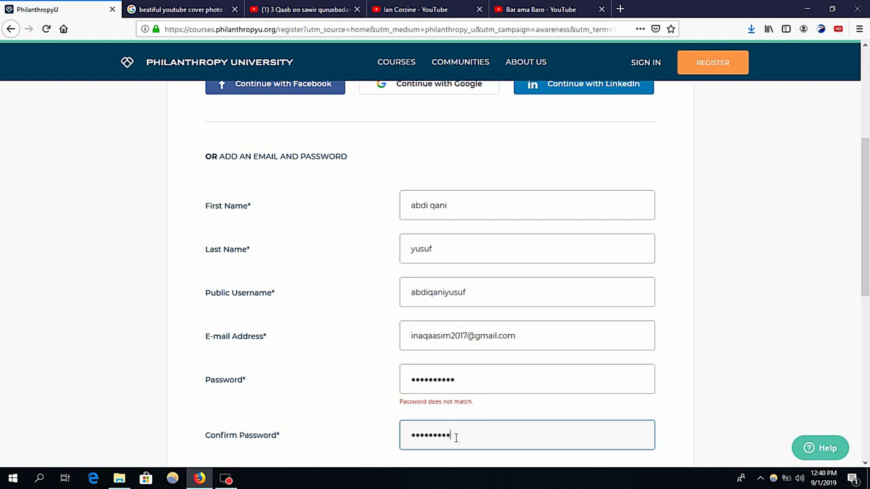
scroll(863, 250, "down", 4)
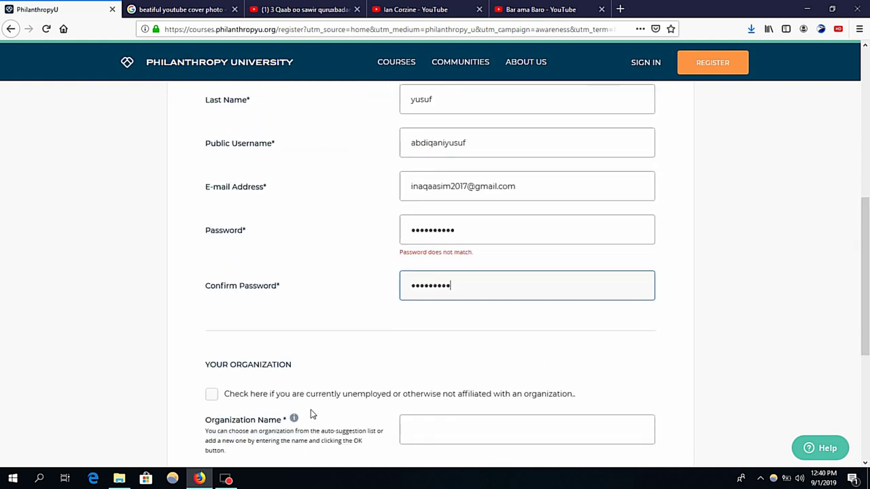
Step: Declare no organization affiliation, agree to the Terms of Use and opt in to Philanthropy University emails
left_click(212, 398)
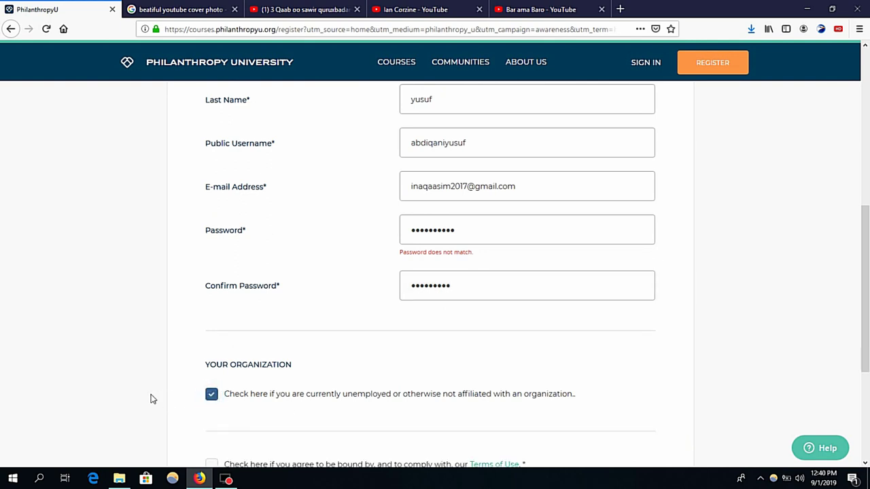
scroll(138, 392, "down", 3)
scroll(138, 392, "down", 2)
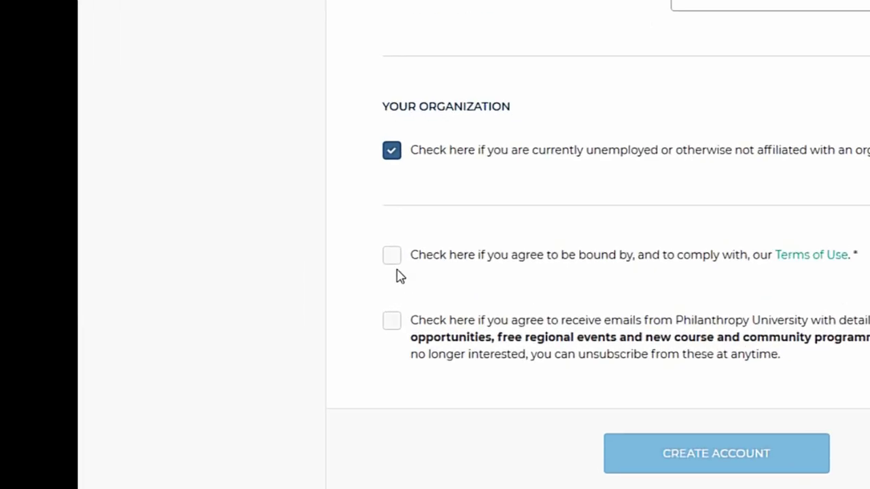
left_click(392, 256)
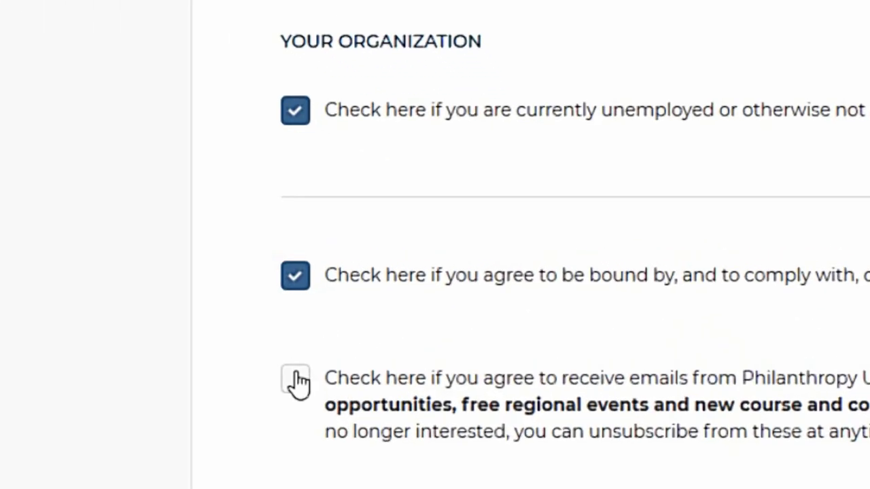
left_click(320, 363)
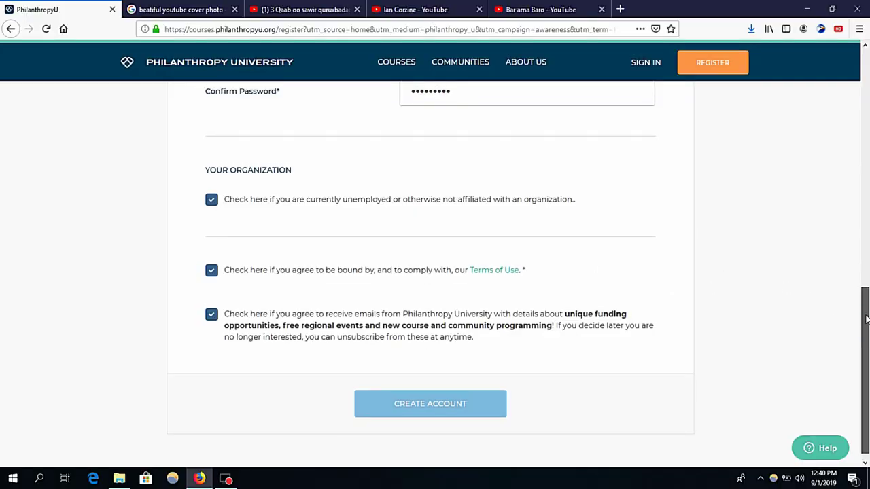
Step: Retype the password and its confirmation so the 'Password does not match' warning disappears
scroll(867, 328, "up", 3)
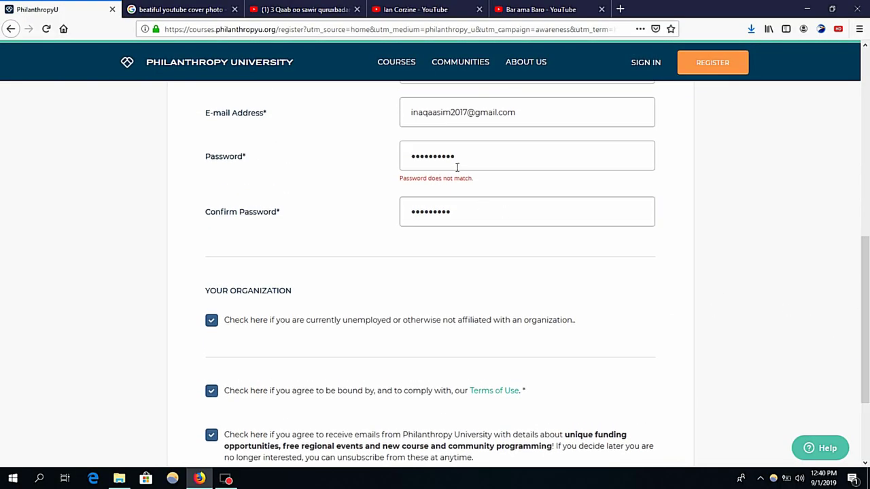
double_click(462, 160)
type("i")
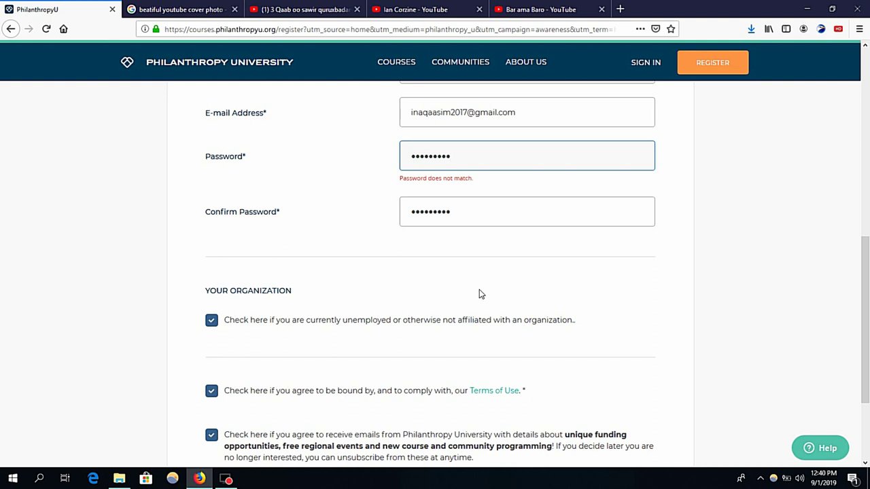
double_click(453, 214)
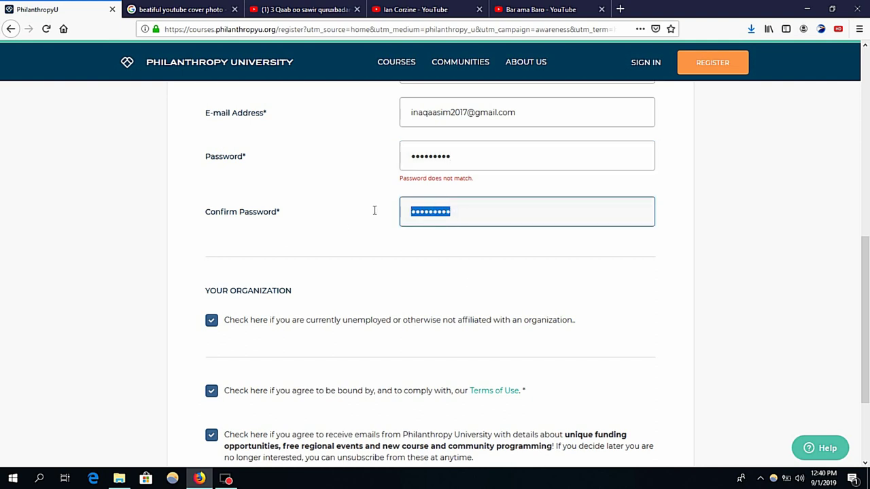
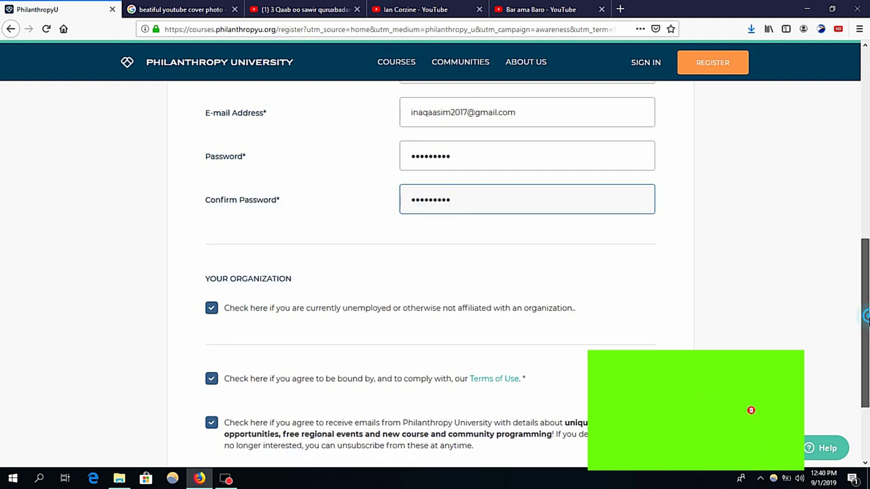
scroll(866, 316, "down", 3)
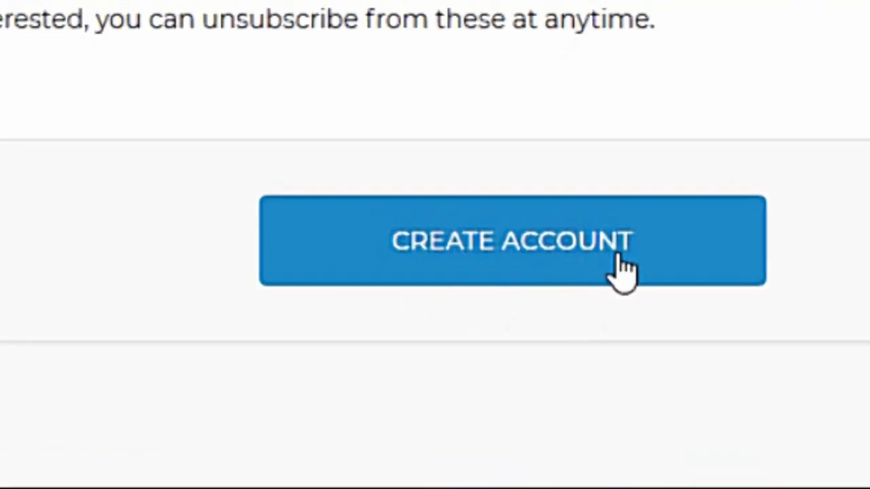
Step: Submit CREATE ACCOUNT and decline Firefox's offer to save the login
left_click(428, 253)
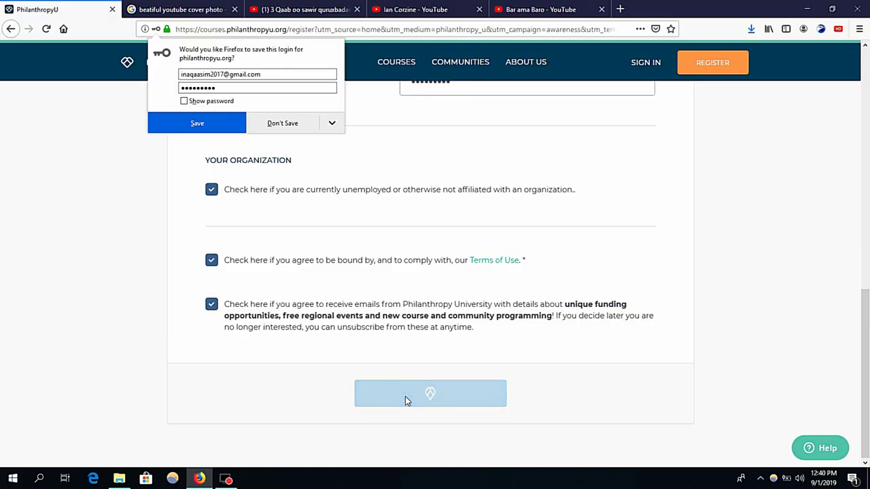
left_click(281, 122)
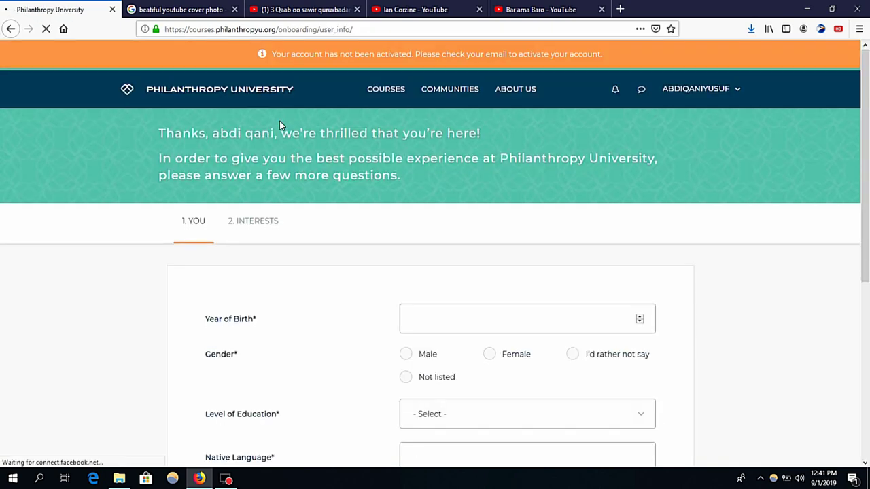
Step: Enter birth year 1993, gender Male and Bachelor's degree as education level
left_click(450, 317)
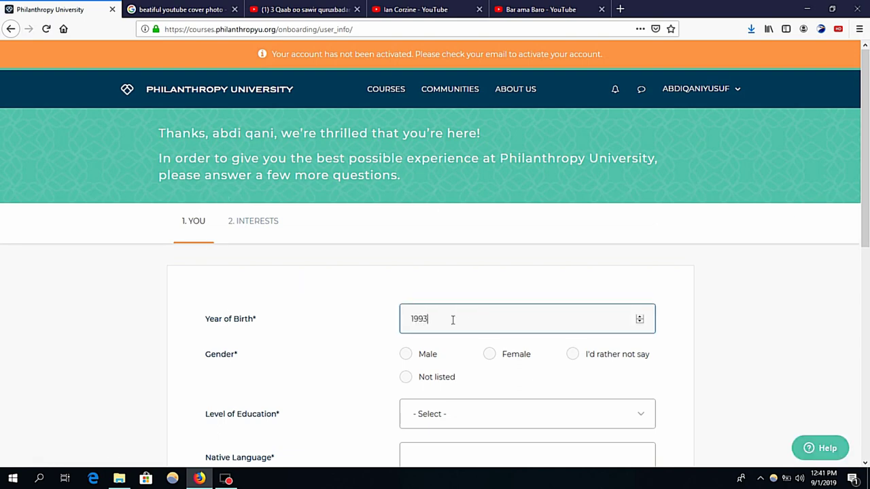
left_click(409, 359)
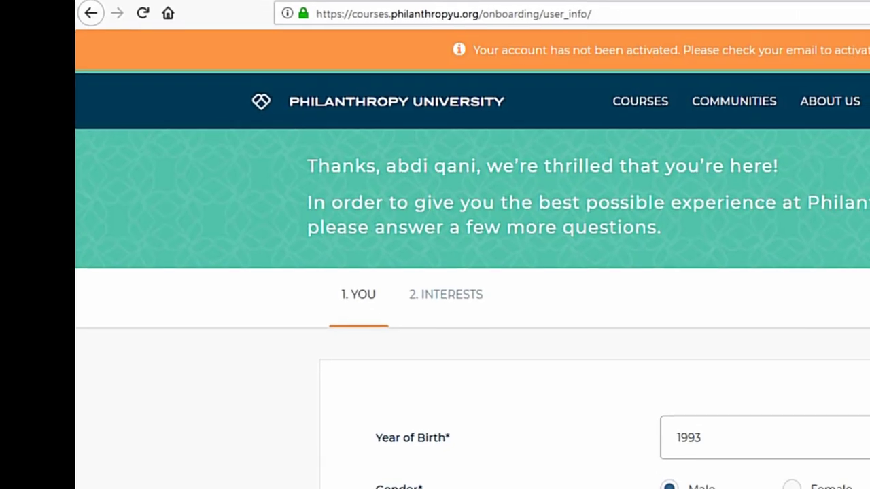
left_click(528, 414)
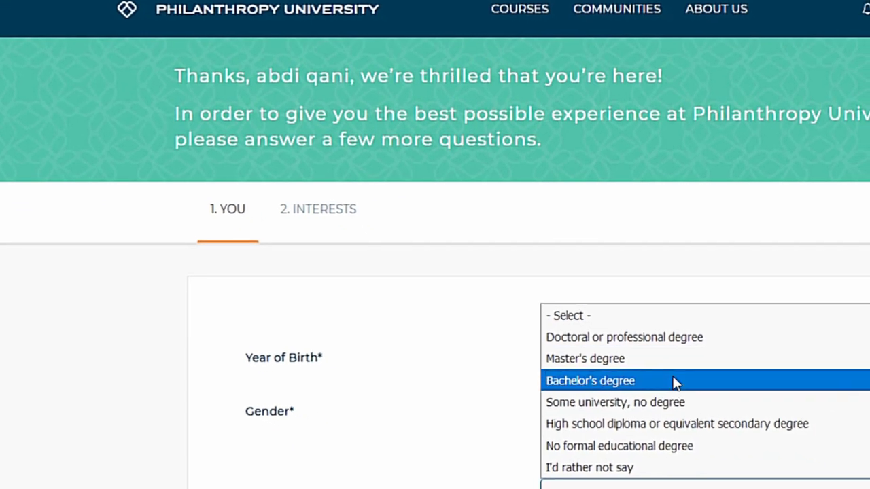
left_click(667, 367)
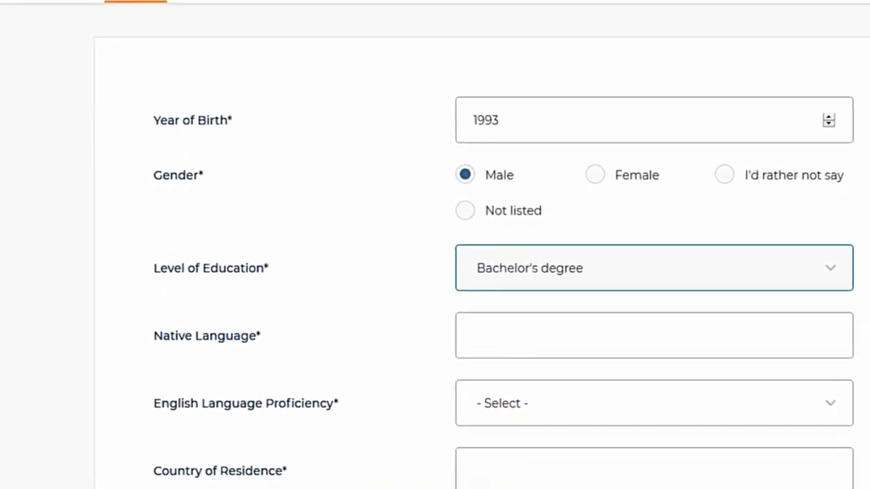
Step: Set native language to Somali and English proficiency to Advanced
left_click(496, 338)
type("soma")
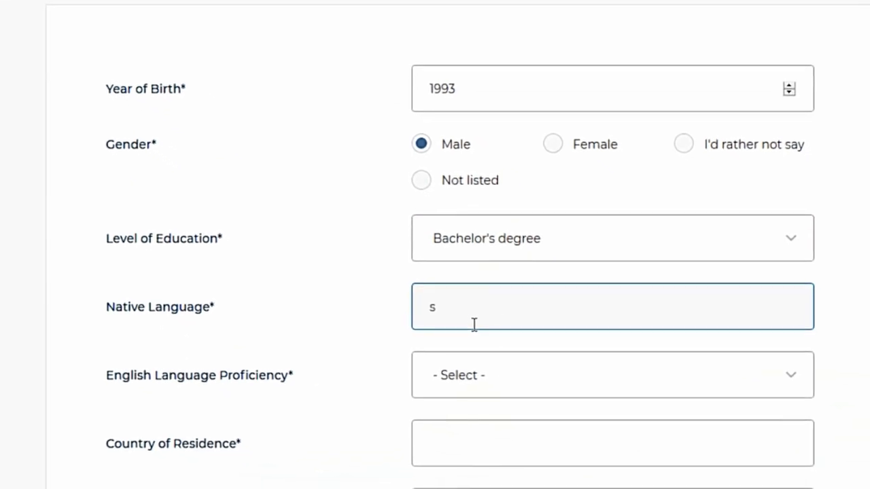
type("li")
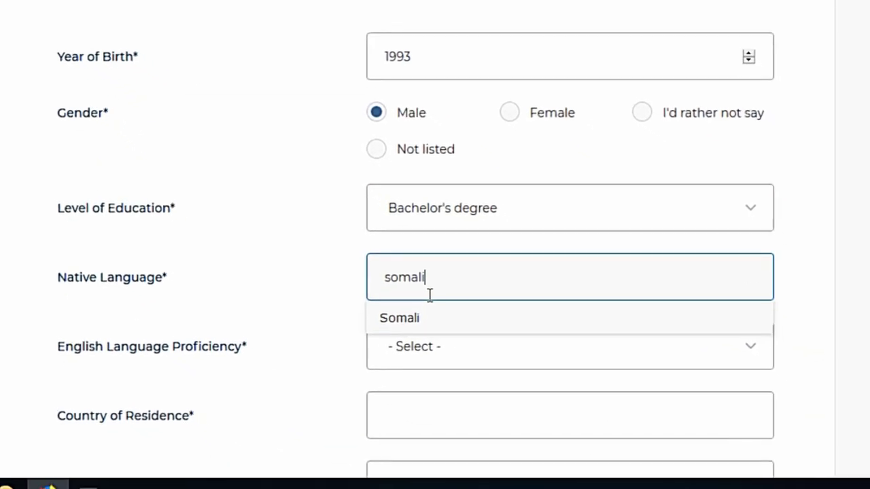
left_click(442, 341)
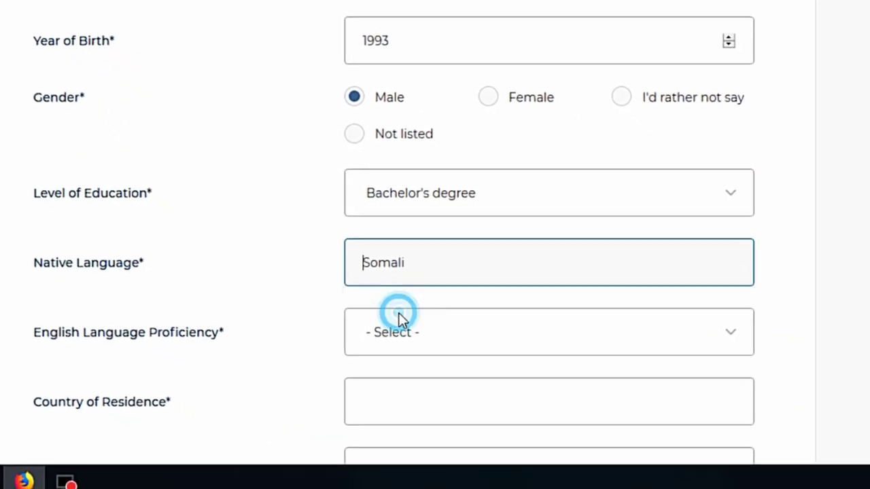
left_click(401, 332)
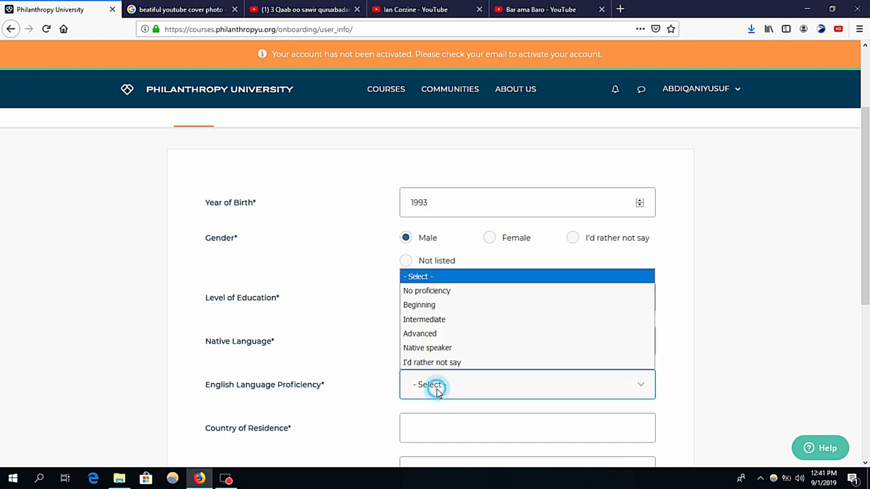
left_click(419, 334)
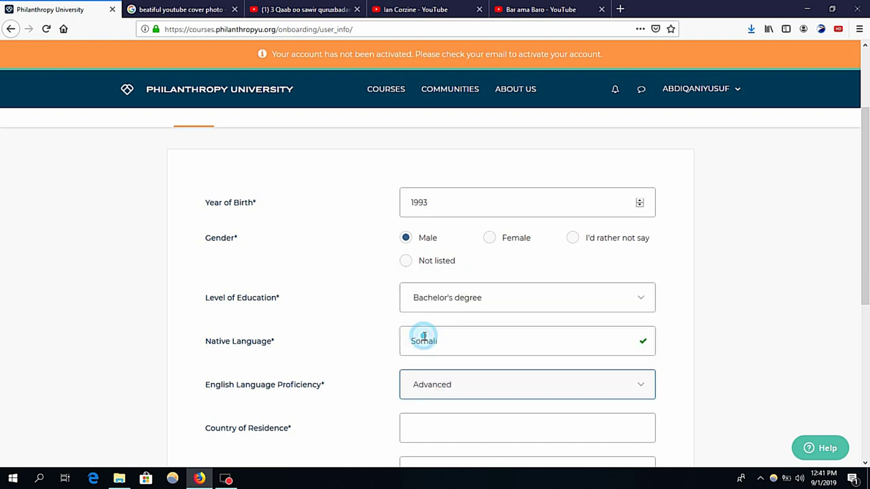
left_click(85, 394)
scroll(84, 392, "down", 2)
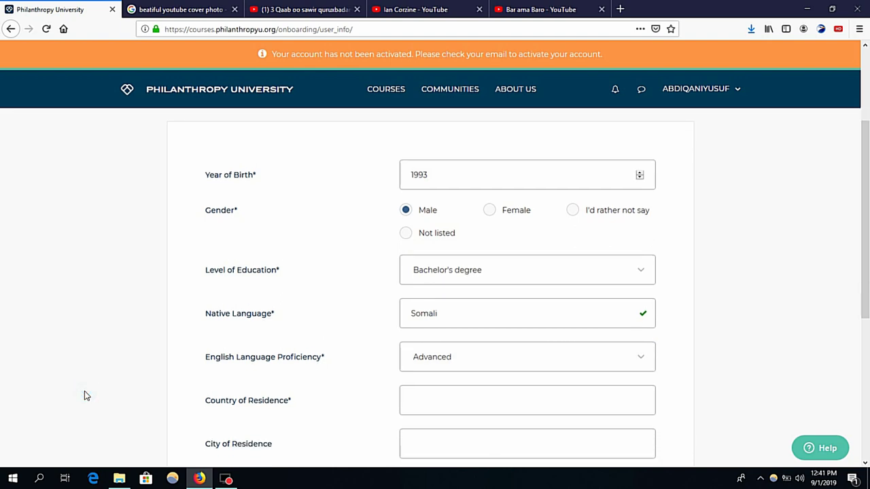
Step: Enter country Somalia and city Hargeisa, Somalia, then continue with NEXT
left_click(418, 304)
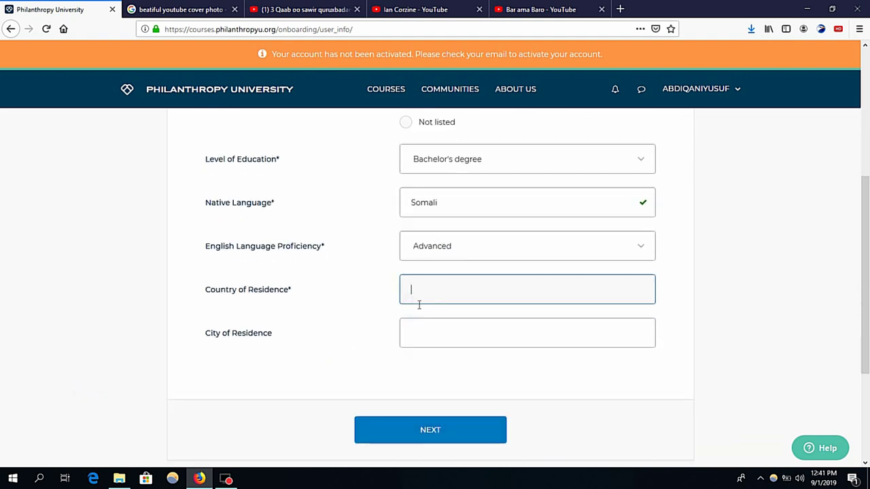
type("soma")
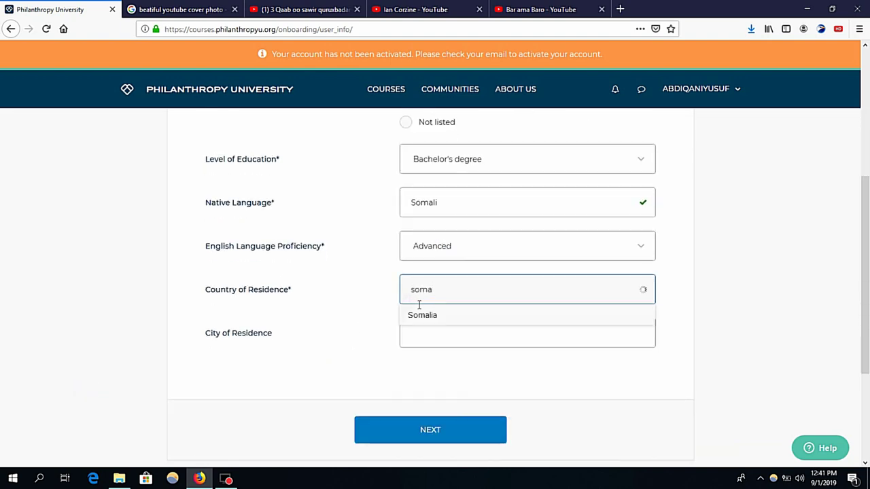
left_click(426, 315)
left_click(427, 334)
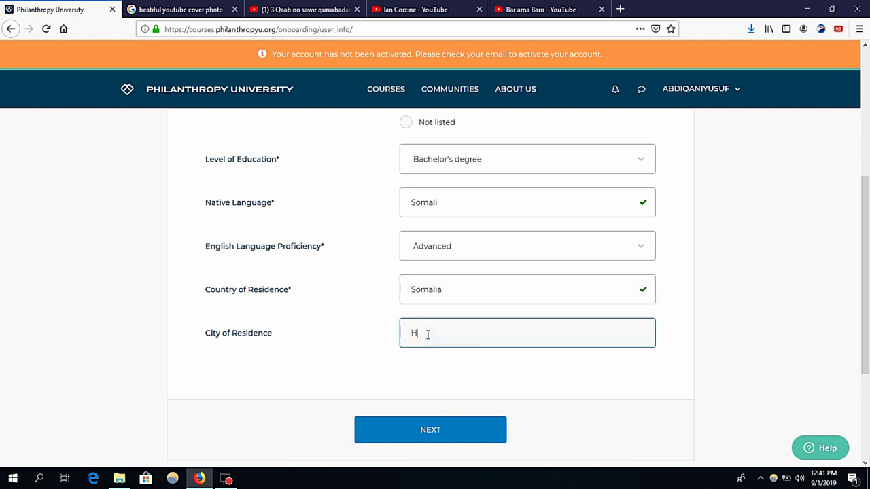
type("Harge")
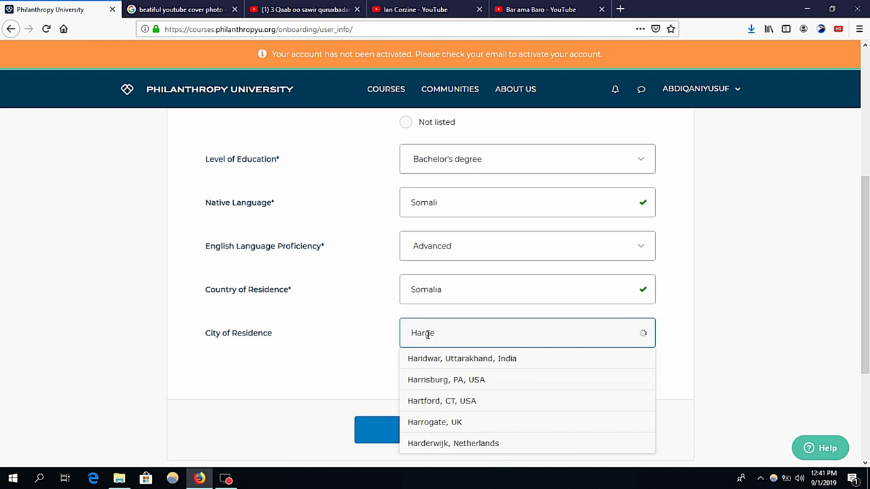
type("ysa")
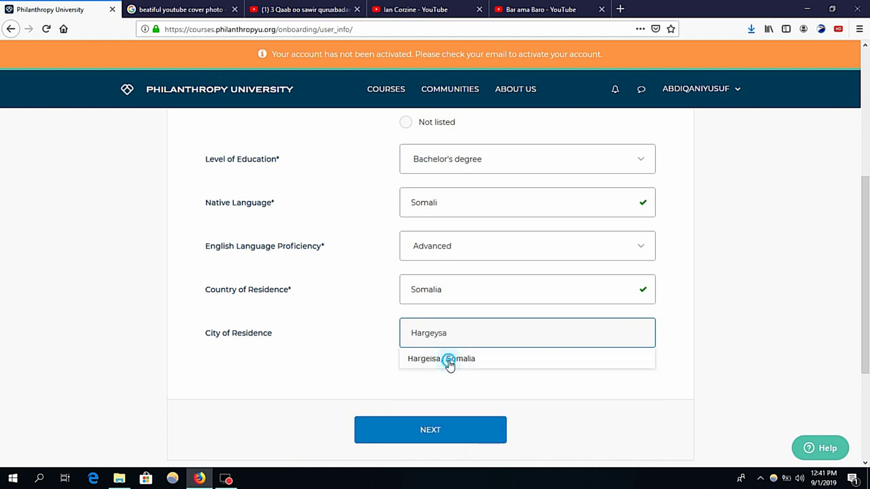
left_click(448, 361)
left_click(430, 440)
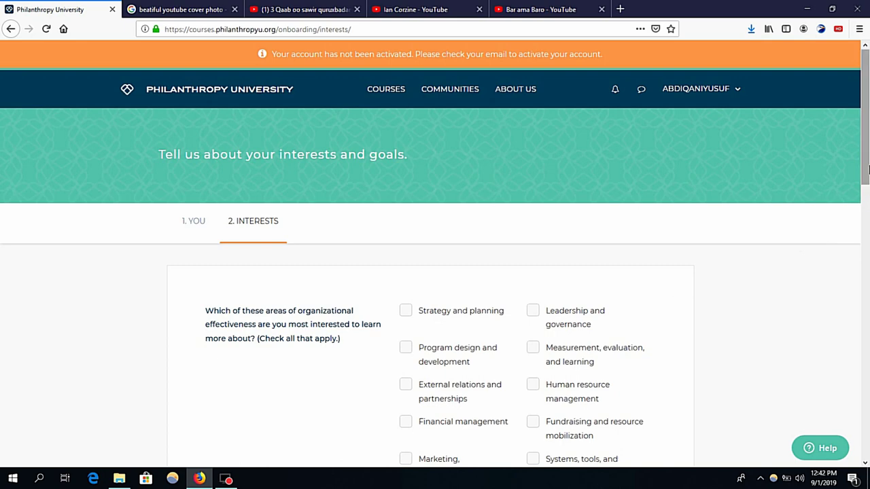
Step: Select interests Leadership and governance, Systems, tools, and processes, and Human resource management
scroll(866, 197, "down", 2)
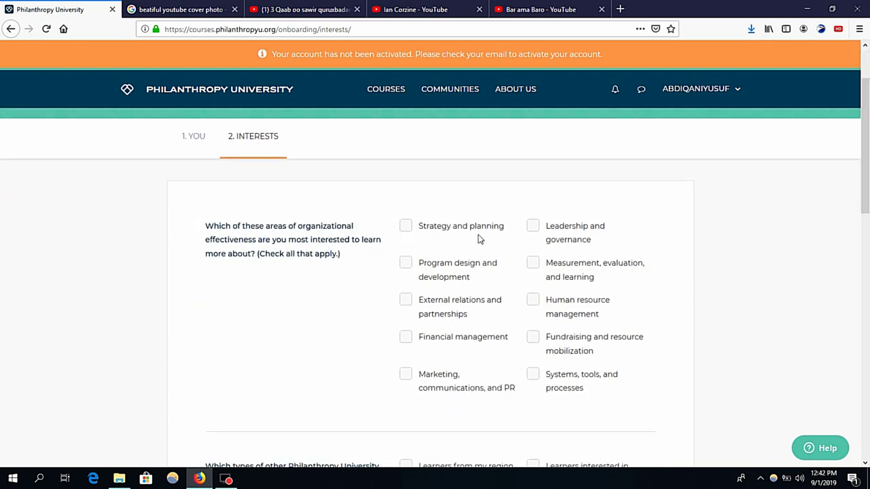
left_click(534, 231)
left_click(545, 381)
left_click(538, 307)
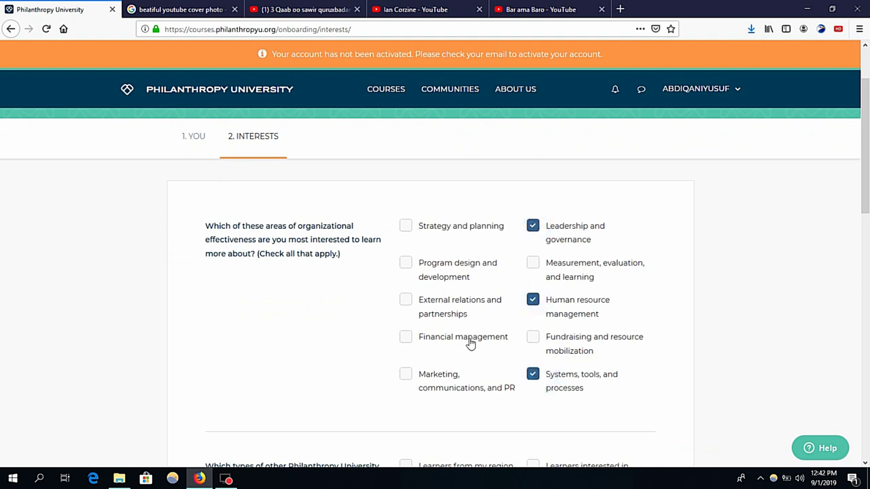
Step: Choose to connect with learners from my region and from similar organizations
left_click_drag(866, 204, 866, 276)
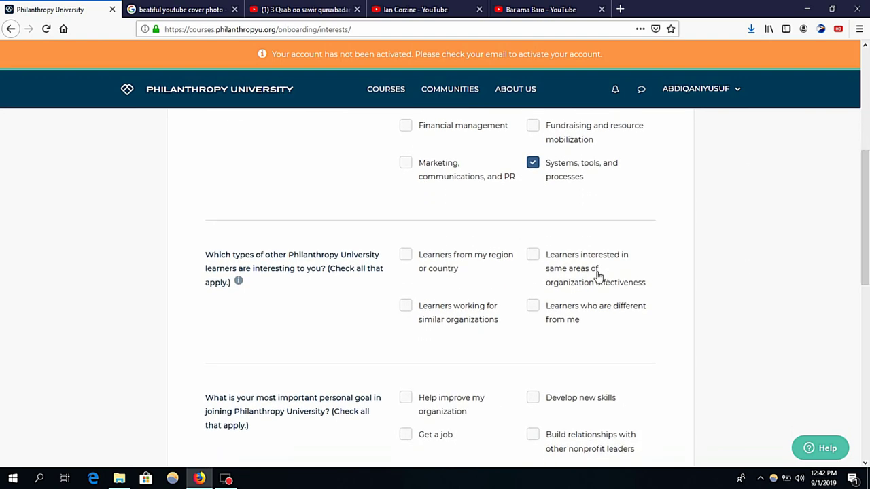
left_click(408, 257)
left_click(406, 307)
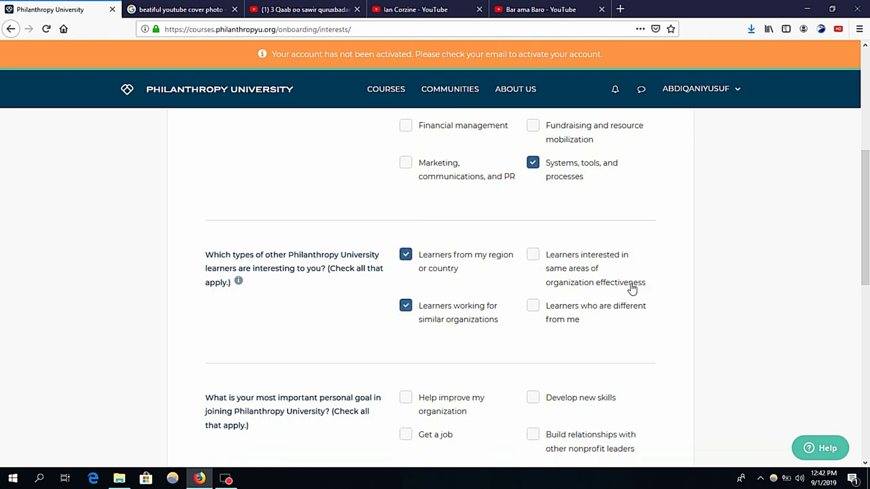
left_click_drag(864, 283, 868, 346)
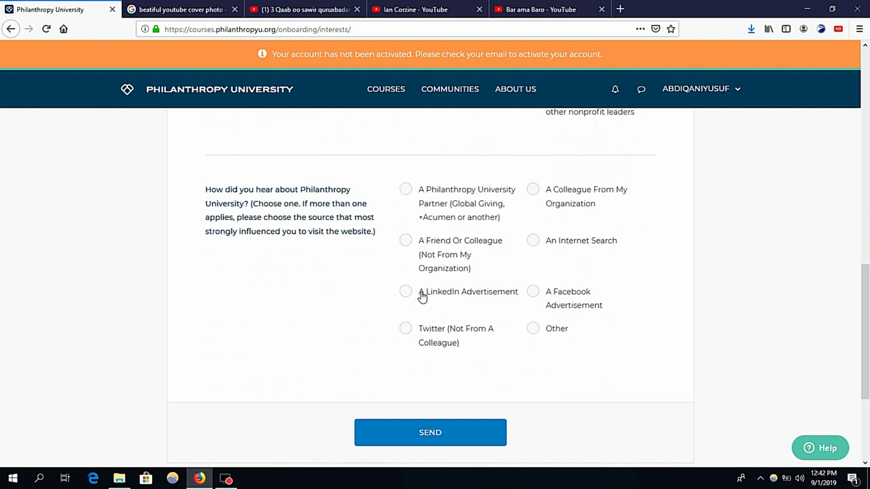
Step: Choose 'A Colleague From My Organization' as the referral source and submit to finish onboarding
left_click(532, 291)
left_click(533, 241)
left_click(533, 189)
left_click(428, 441)
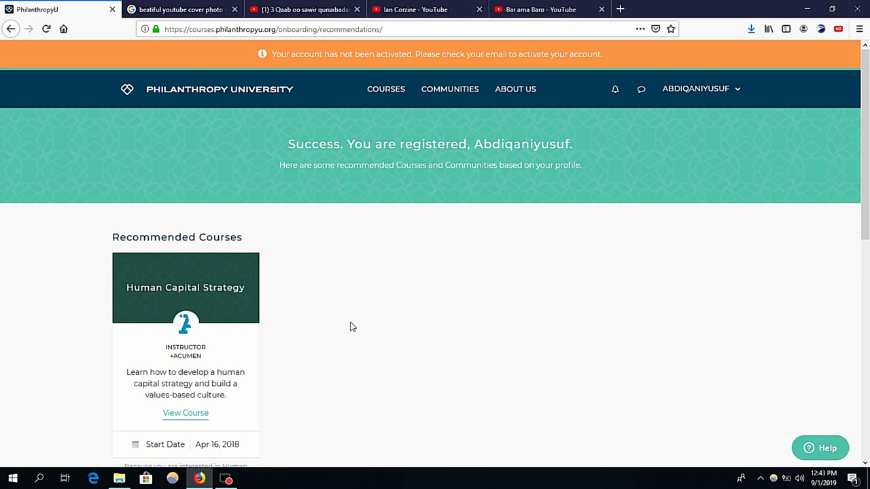
Step: Go to the All Courses catalog and open the Introduction to Fundraising course details
left_click(382, 92)
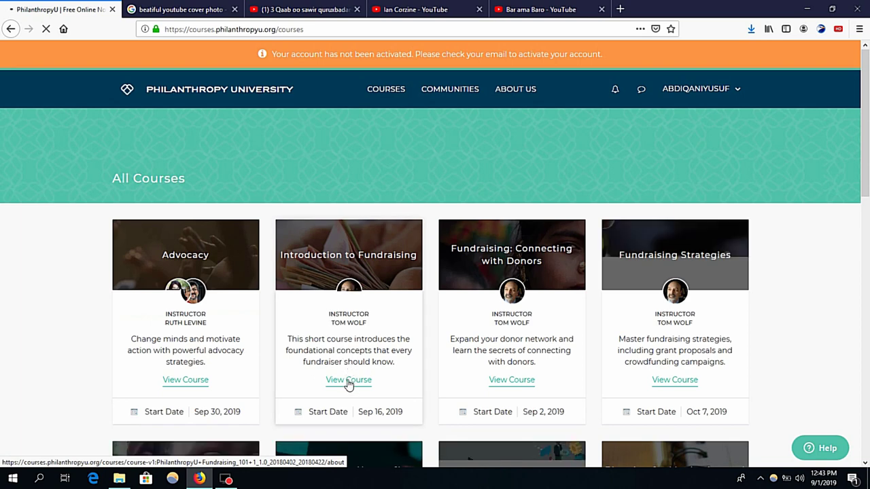
left_click(348, 380)
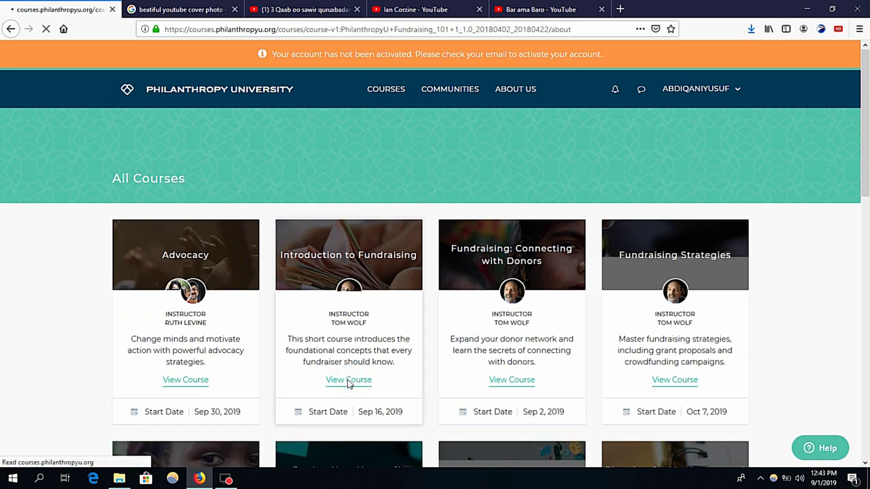